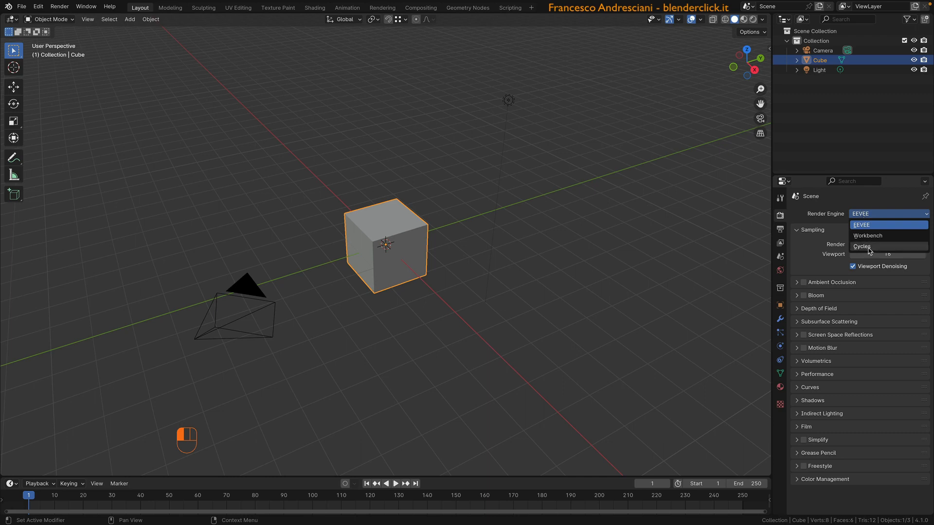
Set the render engine to Cycles and display the viewport with rendered shading
{"action": "left_click", "coordinate": [869, 249]}
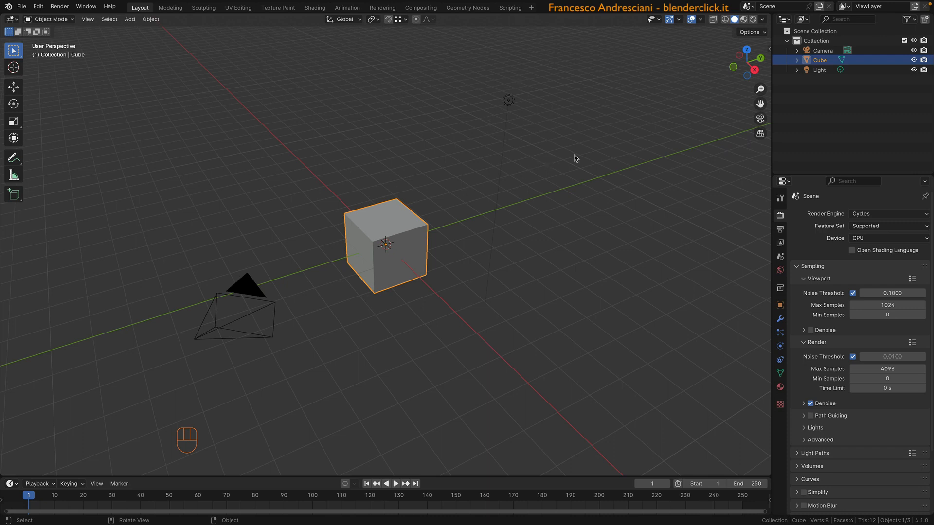
{"action": "left_click", "coordinate": [754, 20]}
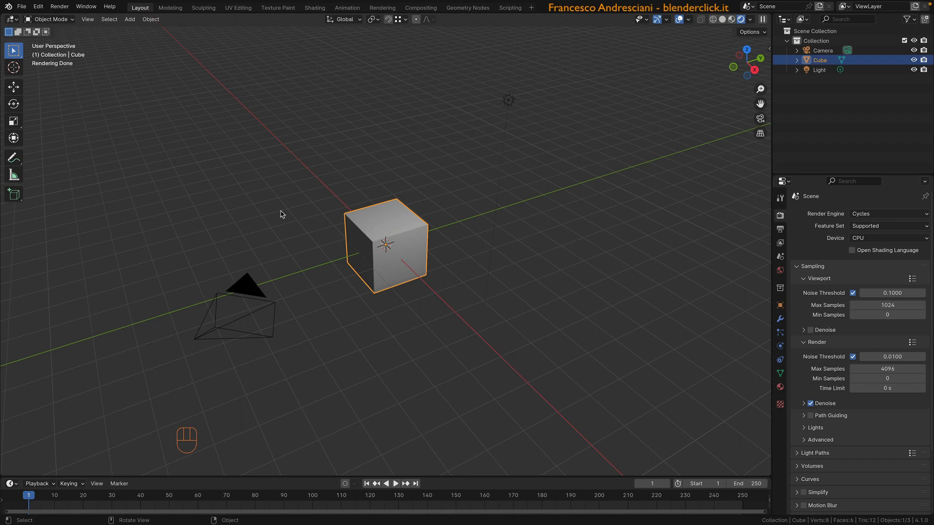
Raise the cube vertically by about 1.33 m with the Move tool
{"action": "key", "text": "shift+space"}
{"action": "key", "text": "g"}
{"action": "left_click_drag", "start_coordinate": [385, 214], "coordinate": [385, 175]}
Add a plane beneath the cube and scale it up into a large floor, then return to the selection tool
{"action": "key", "text": "shift+a"}
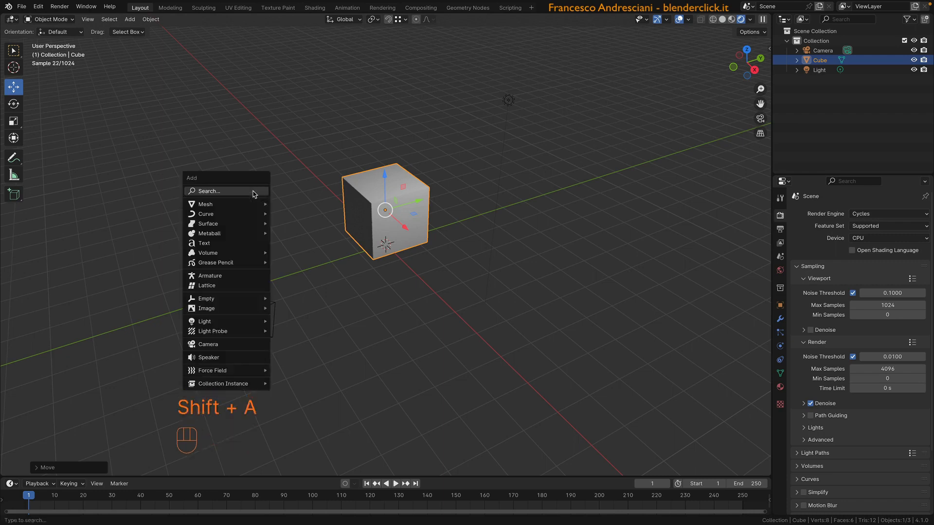
{"action": "left_click", "coordinate": [292, 204]}
{"action": "key", "text": "s"}
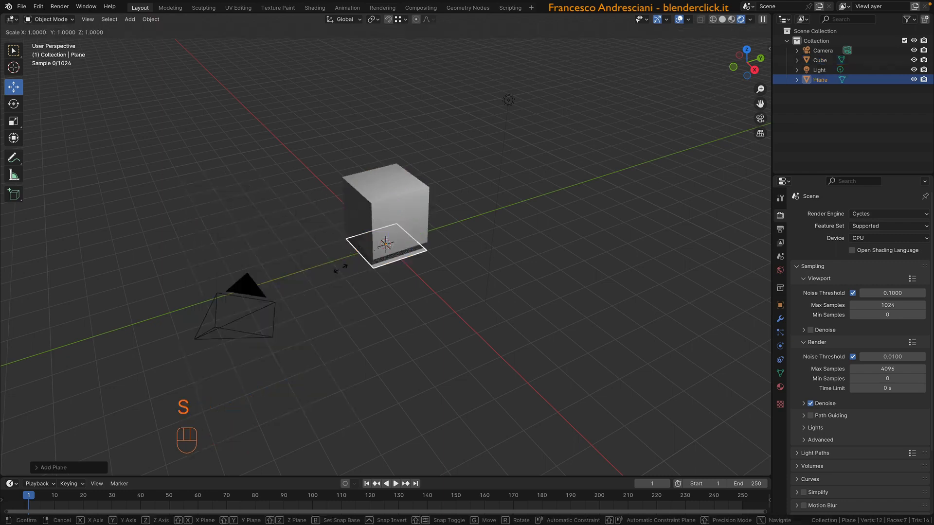
{"action": "left_click", "coordinate": [340, 271]}
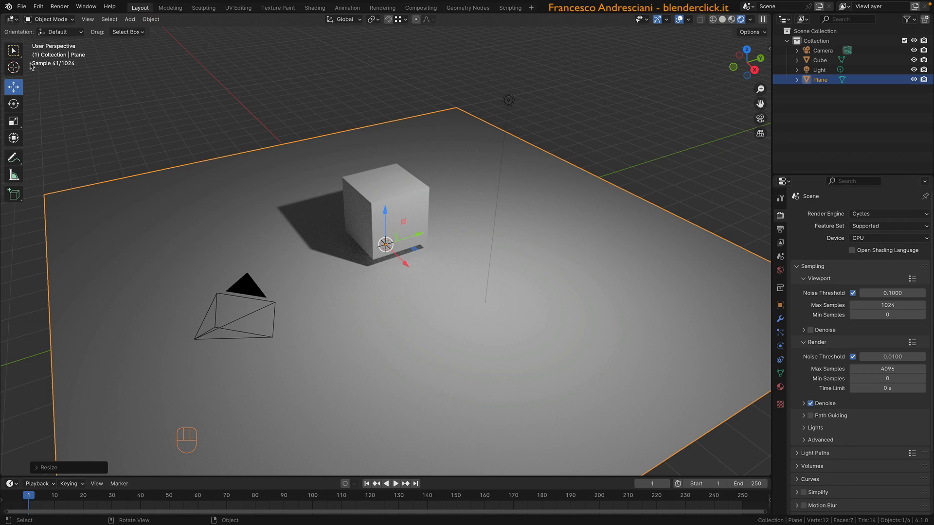
{"action": "left_click", "coordinate": [14, 50]}
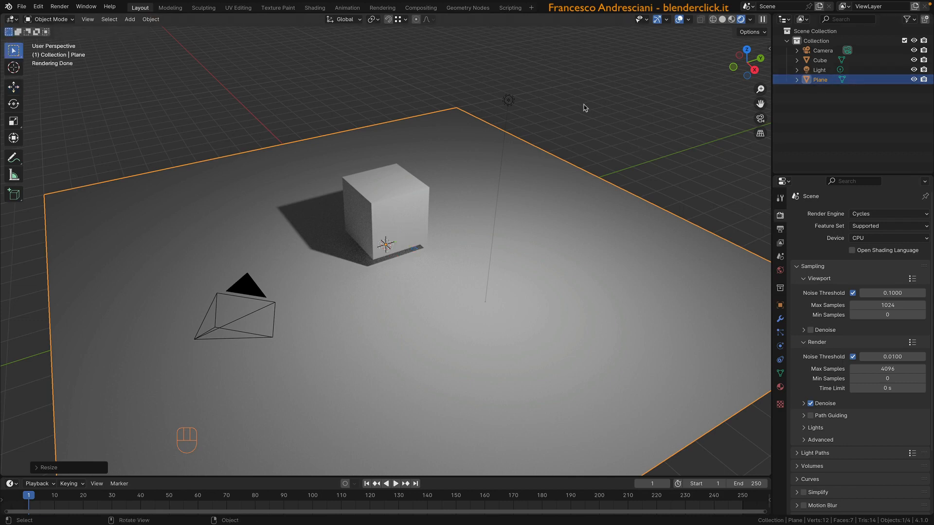
Move the light to the camera's side of the cube, at about X 1.81, Y -4.11, Z 5.21 m
{"action": "left_click", "coordinate": [819, 71]}
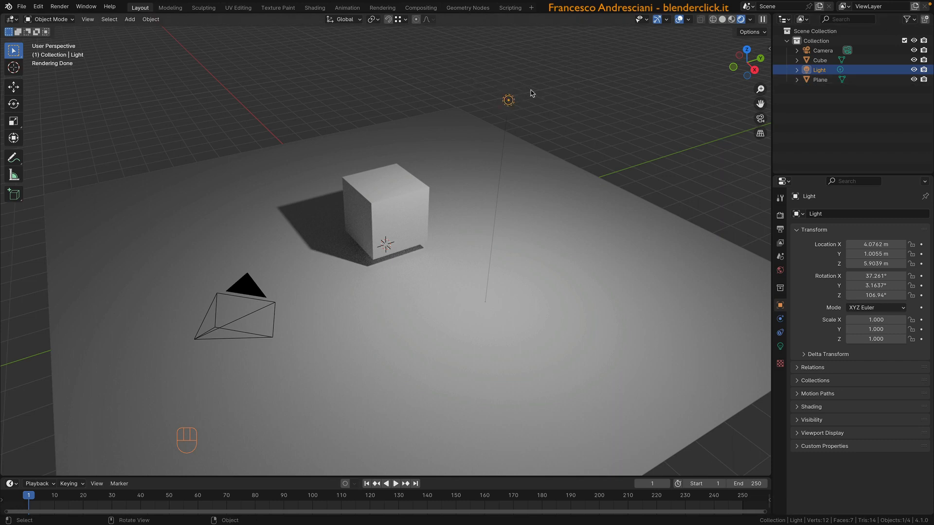
{"action": "key", "text": "g"}
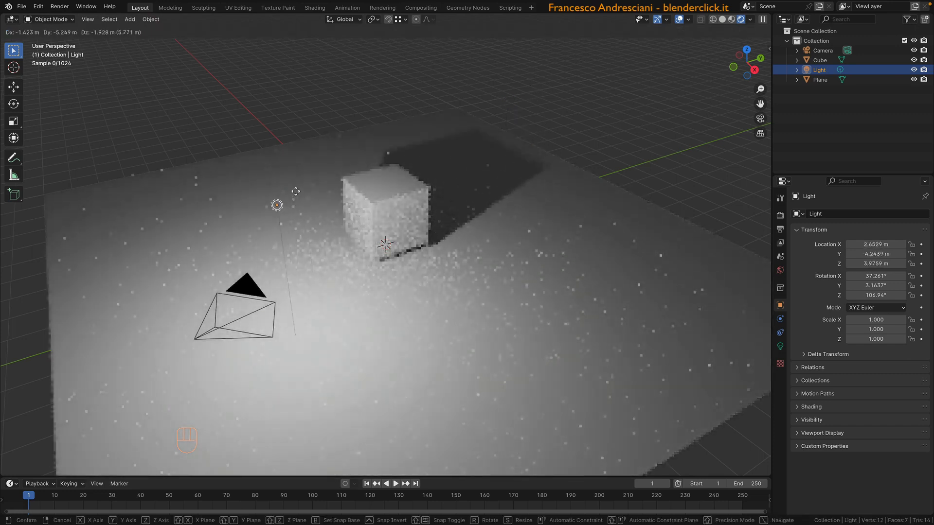
{"action": "left_click", "coordinate": [284, 126]}
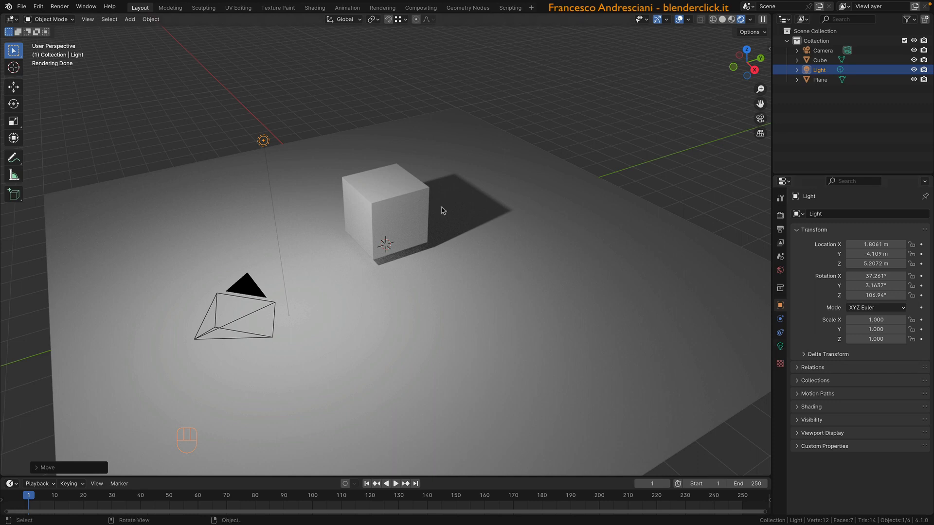
Compare the properties of the cube, camera and light, and examine the light's data settings and preview
{"action": "left_click", "coordinate": [394, 212]}
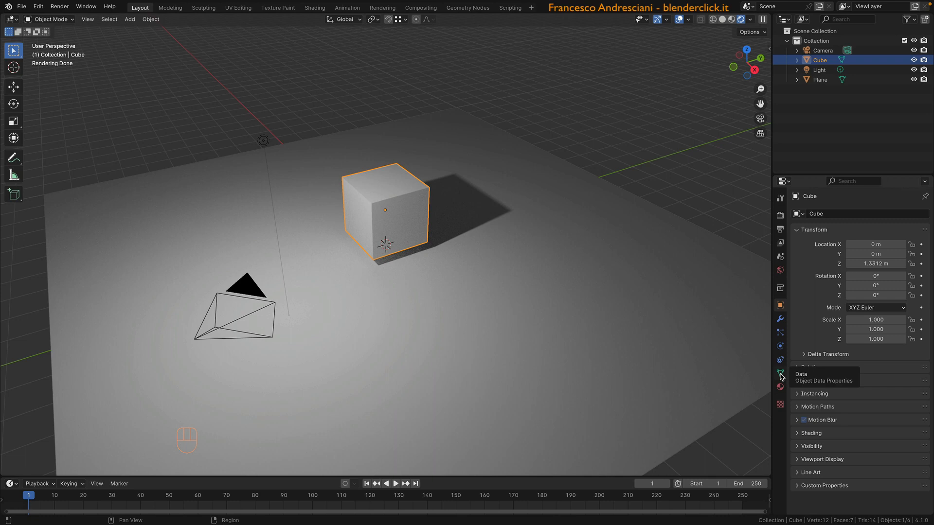
{"action": "left_click", "coordinate": [240, 300]}
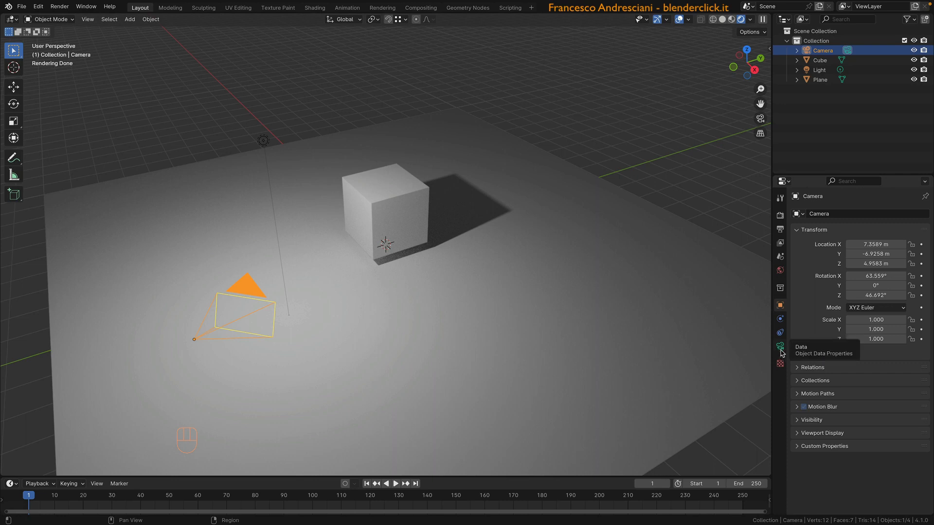
{"action": "left_click", "coordinate": [263, 141]}
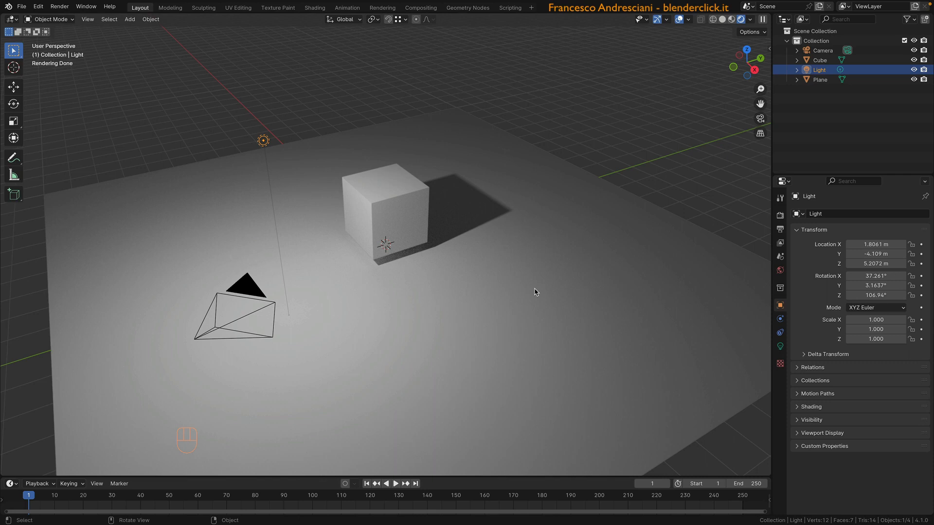
{"action": "left_click", "coordinate": [780, 346]}
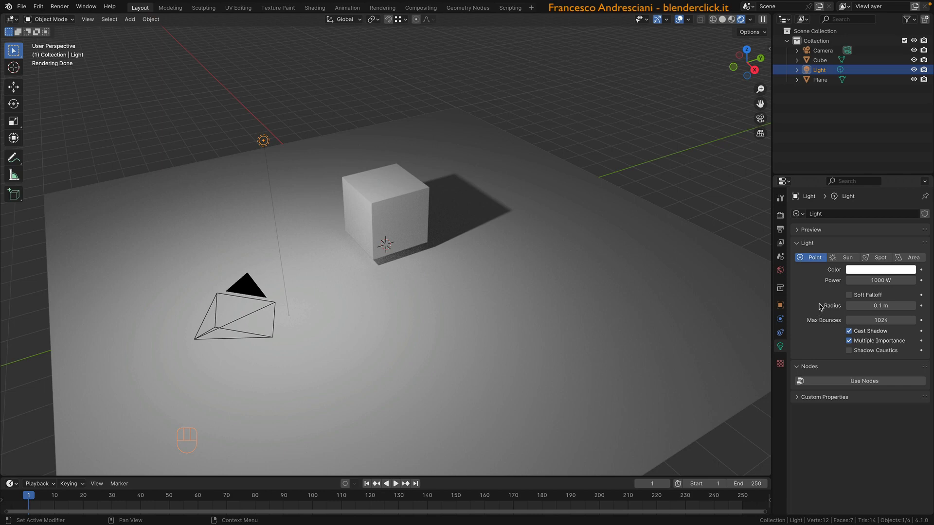
{"action": "left_click", "coordinate": [832, 230]}
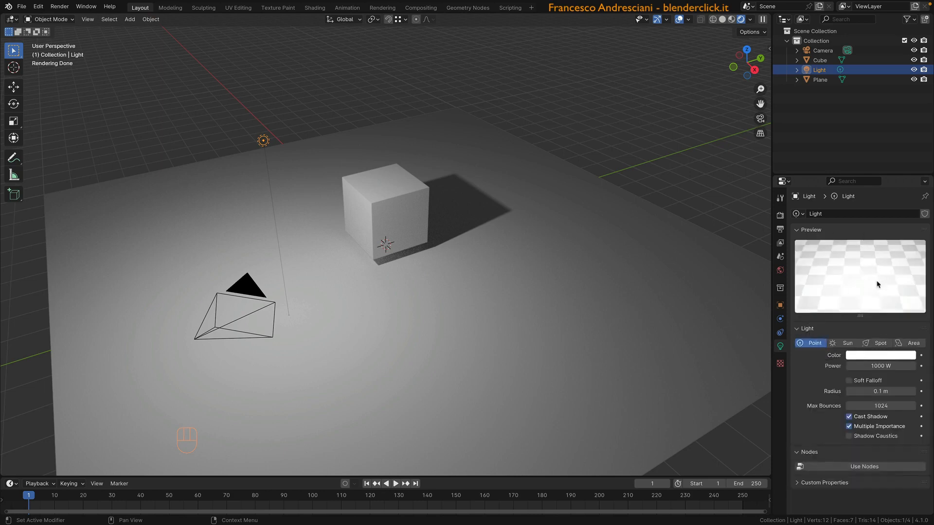
{"action": "left_click", "coordinate": [798, 231]}
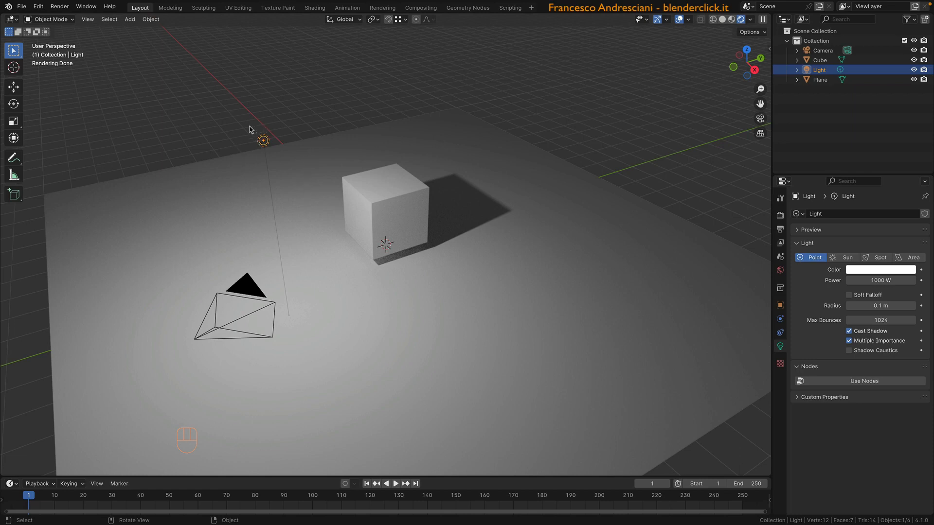
From the top view, move the cube about -3.8 m in X and 3.5 m in Y on the floor plane
{"action": "key", "text": "KP_7"}
{"action": "left_click", "coordinate": [392, 239]}
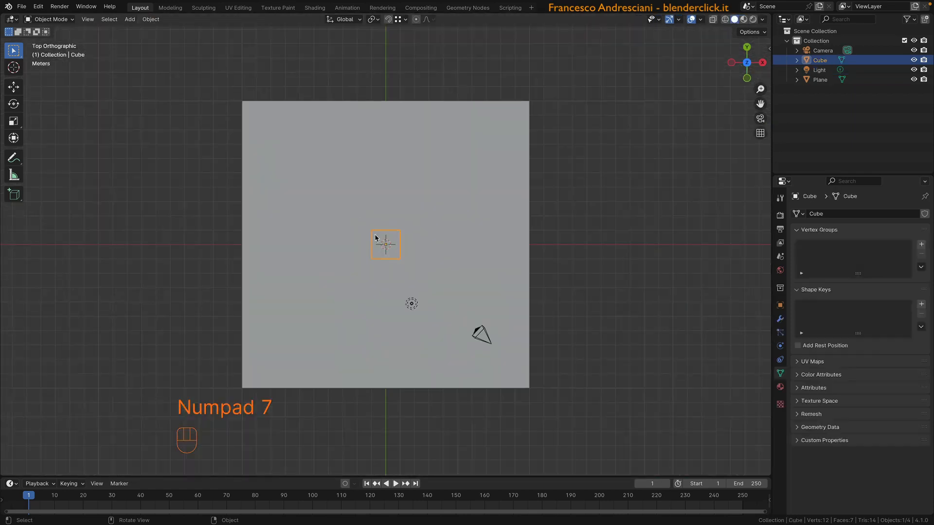
{"action": "key", "text": "g"}
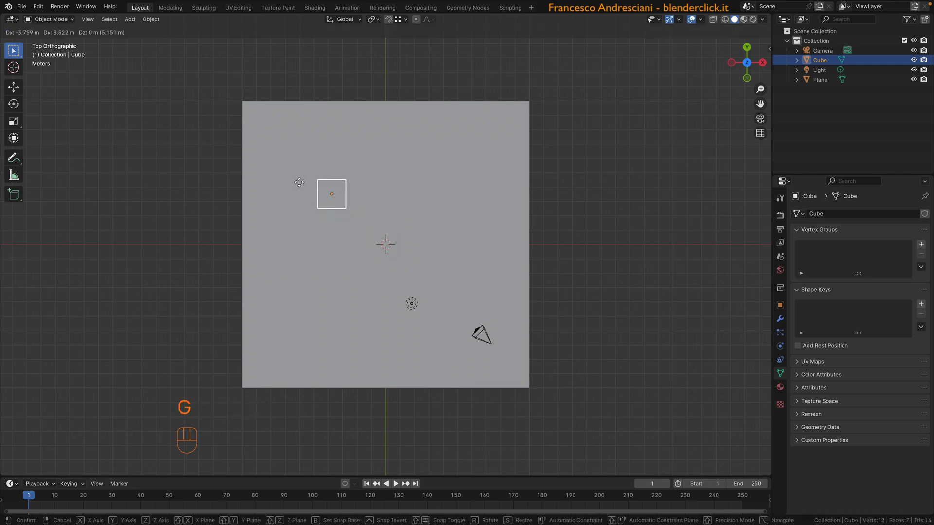
{"action": "left_click", "coordinate": [300, 183]}
Duplicate the cube five times, placing the copies in a ring around the plane's centre
{"action": "key", "text": "shift+d"}
{"action": "left_click", "coordinate": [348, 187]}
{"action": "key", "text": "shift+d"}
{"action": "key", "text": "shift+d"}
{"action": "left_click", "coordinate": [423, 265]}
{"action": "key", "text": "shift+d"}
{"action": "left_click", "coordinate": [327, 315]}
{"action": "key", "text": "shift+d"}
{"action": "left_click", "coordinate": [264, 278]}
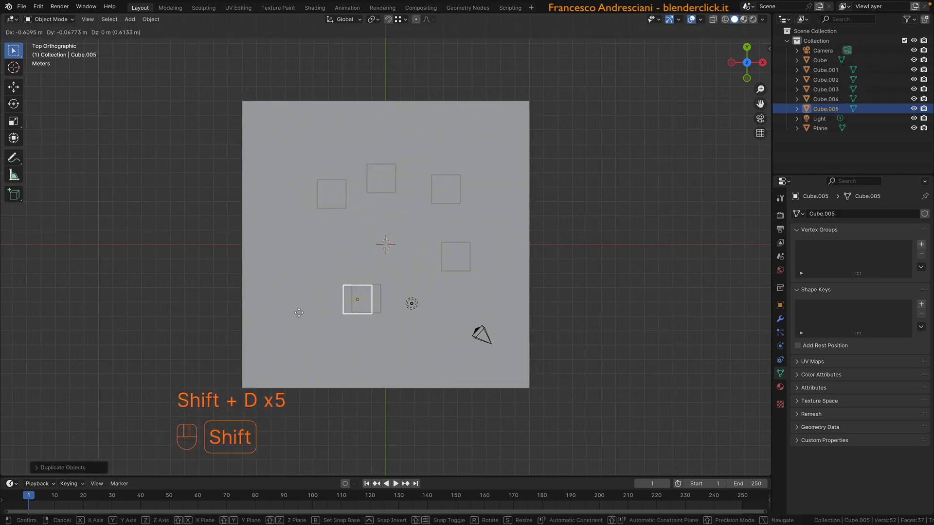
Return to a rendered perspective view and move the light low into the middle of the ring of cubes
{"action": "key", "text": "KP_0"}
{"action": "key", "text": "KP_0"}
{"action": "left_click", "coordinate": [753, 19]}
{"action": "middle_click_drag", "start_coordinate": [437, 214], "coordinate": [389, 180]}
{"action": "left_click", "coordinate": [276, 154]}
{"action": "left_click", "coordinate": [13, 87]}
{"action": "left_click_drag", "start_coordinate": [313, 150], "coordinate": [437, 146]}
{"action": "left_click_drag", "start_coordinate": [395, 101], "coordinate": [395, 173]}
{"action": "left_click_drag", "start_coordinate": [406, 227], "coordinate": [388, 198]}
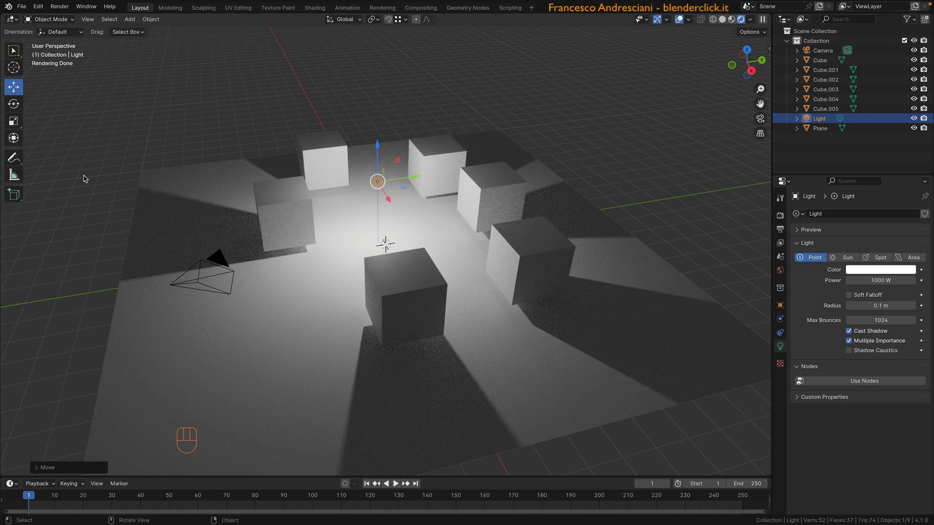
Change the light's type to Sun and set its strength to 1
{"action": "left_click", "coordinate": [838, 259]}
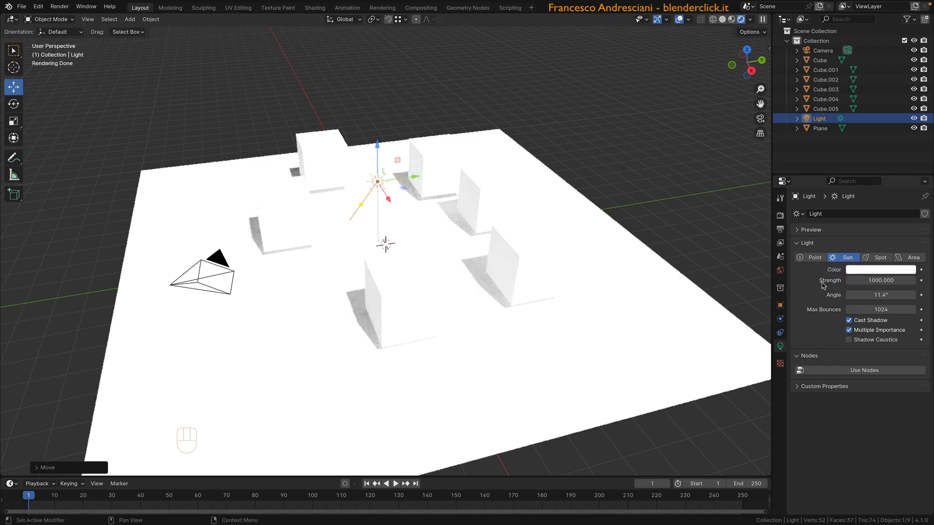
{"action": "left_click", "coordinate": [865, 282]}
{"action": "type", "text": "1"}
{"action": "key", "text": "Return"}
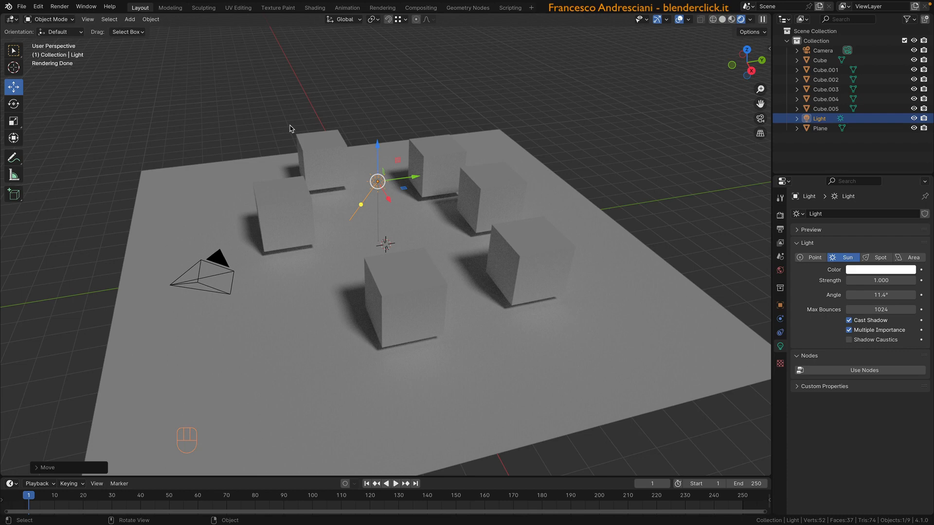
Move the sun light high beyond the cubes and re-aim its direction away from the camera
{"action": "left_click_drag", "start_coordinate": [413, 177], "coordinate": [554, 91]}
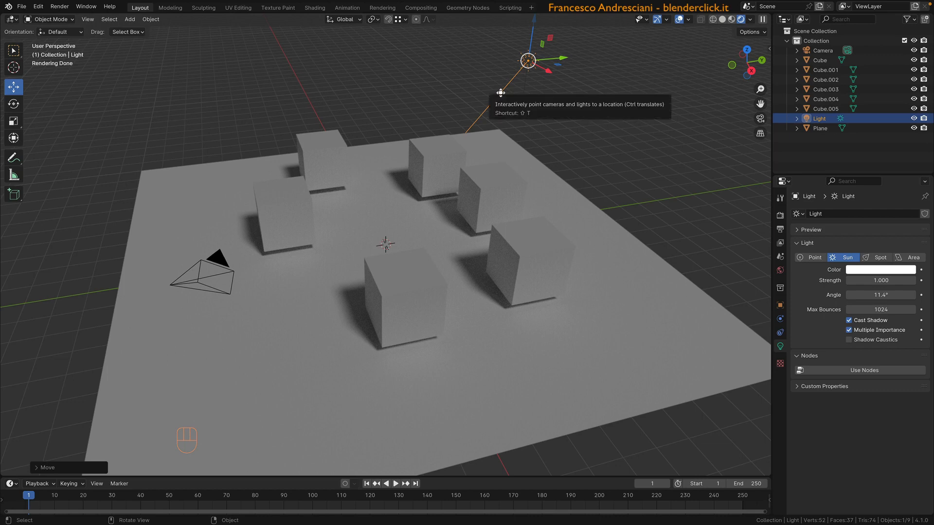
{"action": "left_click_drag", "start_coordinate": [523, 95], "coordinate": [559, 88]}
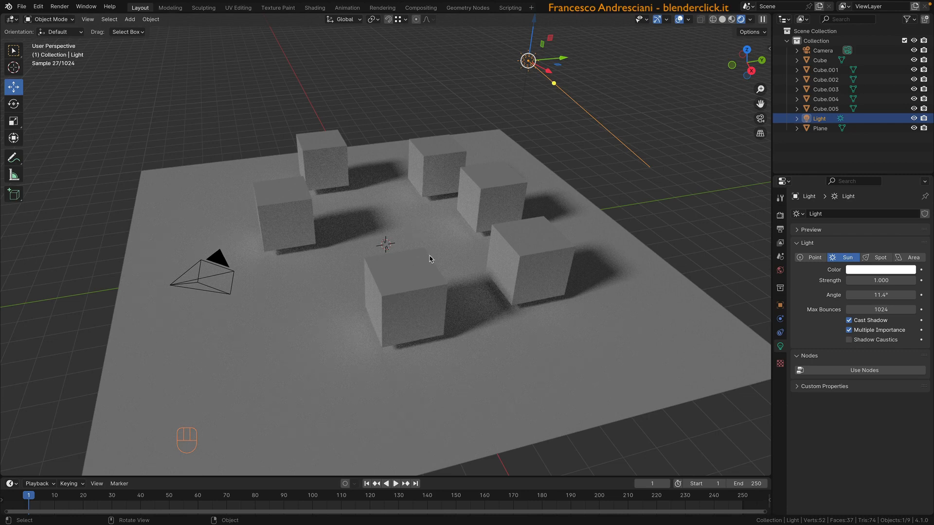
Change the light's type to Spot, aim it back over the cubes and set its power to 1000 W
{"action": "left_click", "coordinate": [878, 258]}
{"action": "left_click_drag", "start_coordinate": [559, 89], "coordinate": [448, 84]}
{"action": "left_click", "coordinate": [871, 281]}
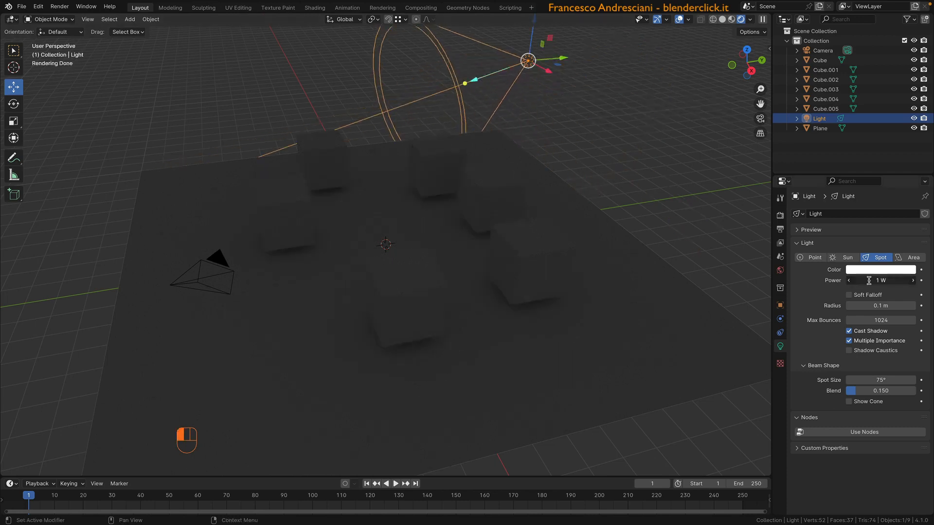
{"action": "type", "text": "1000"}
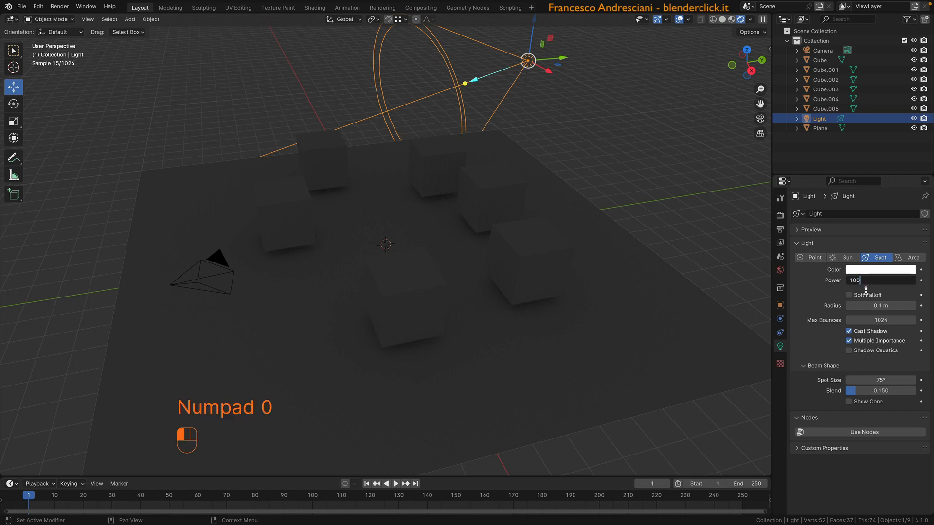
{"action": "key", "text": "Return"}
From the top view, move the spotlight closer to the plane's far corner so its cone covers the cubes
{"action": "key", "text": "KP_7"}
{"action": "left_click_drag", "start_coordinate": [163, 53], "coordinate": [277, 108]}
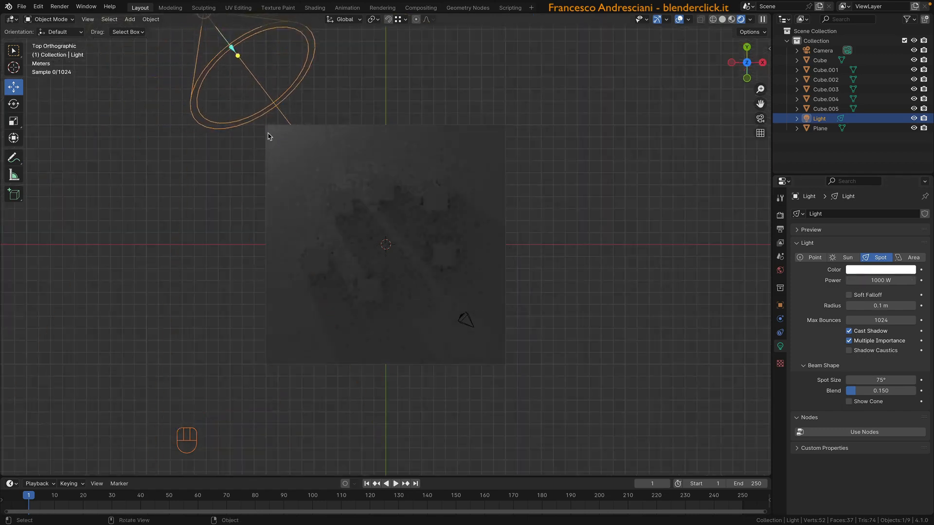
{"action": "scroll", "coordinate": [265, 133], "scroll_direction": "up", "scroll_amount": 2}
{"action": "key", "text": "KP_7"}
{"action": "key", "text": "g"}
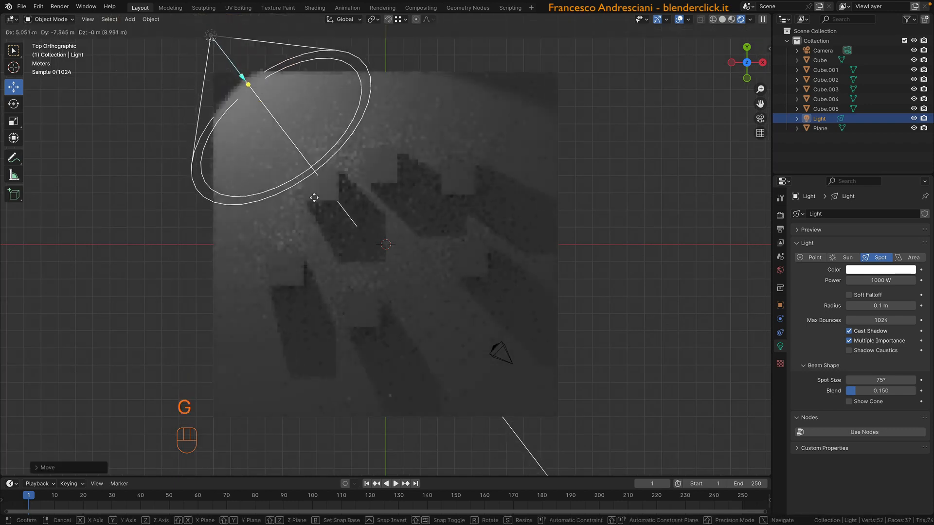
{"action": "left_click", "coordinate": [315, 195]}
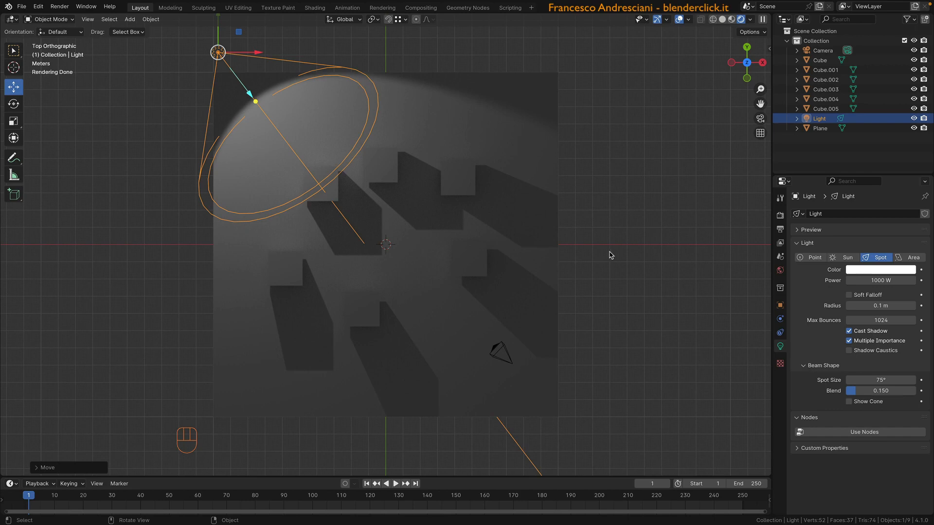
Change the light's type to Area and reposition it closer to the cubes in the perspective view
{"action": "left_click", "coordinate": [903, 258]}
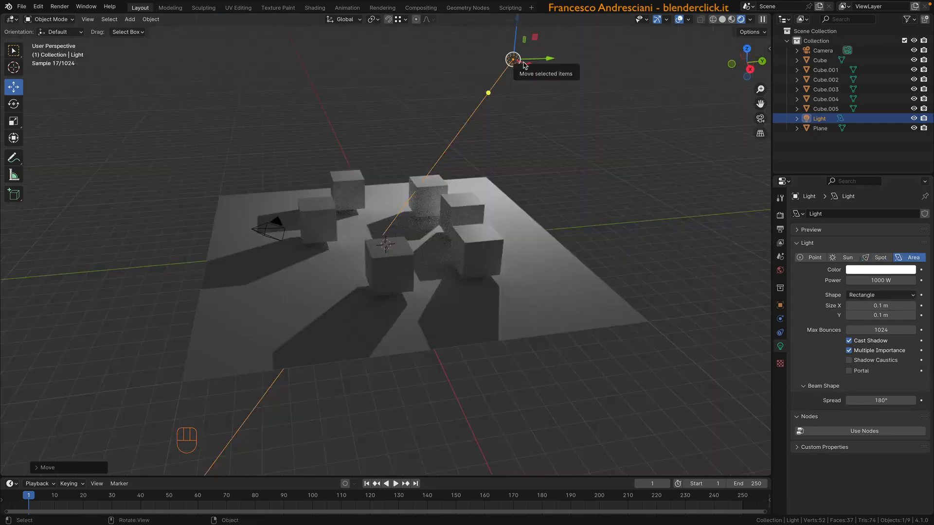
{"action": "middle_click_drag", "start_coordinate": [521, 63], "coordinate": [459, 128], "text": "shift"}
{"action": "scroll", "coordinate": [469, 113], "scroll_direction": "up", "scroll_amount": 3}
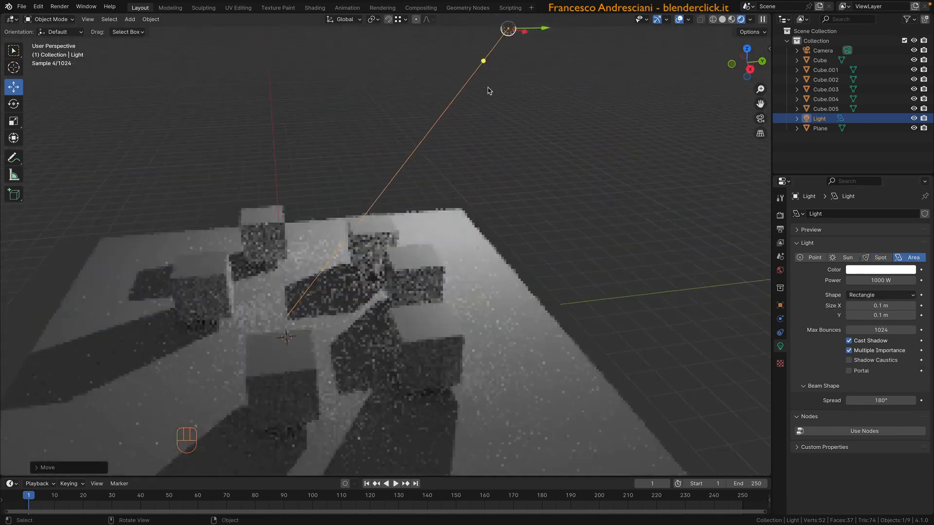
{"action": "key", "text": "g"}
{"action": "left_click", "coordinate": [471, 99]}
{"action": "scroll", "coordinate": [437, 151], "scroll_direction": "down", "scroll_amount": 4}
{"action": "middle_click_drag", "start_coordinate": [437, 152], "coordinate": [413, 152]}
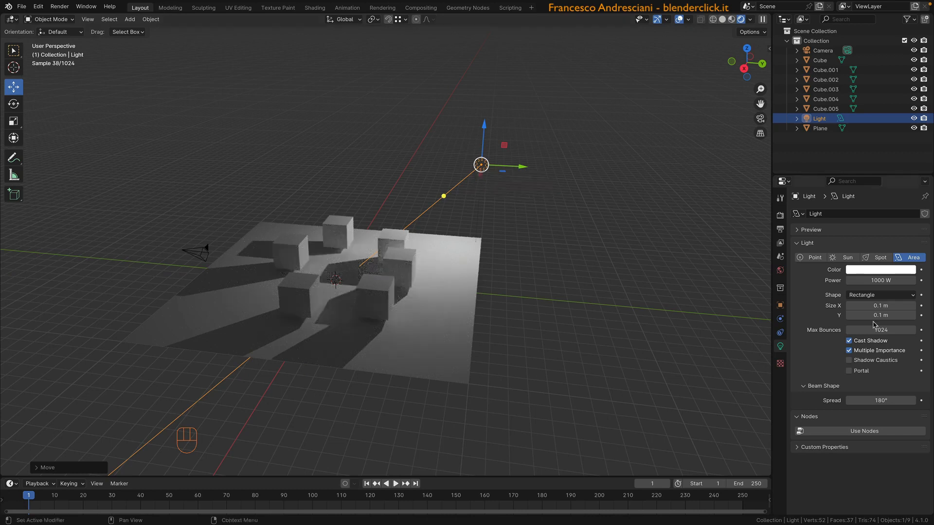
Set the rectangular area light's X and Y size to 1 m each
{"action": "left_click", "coordinate": [868, 306]}
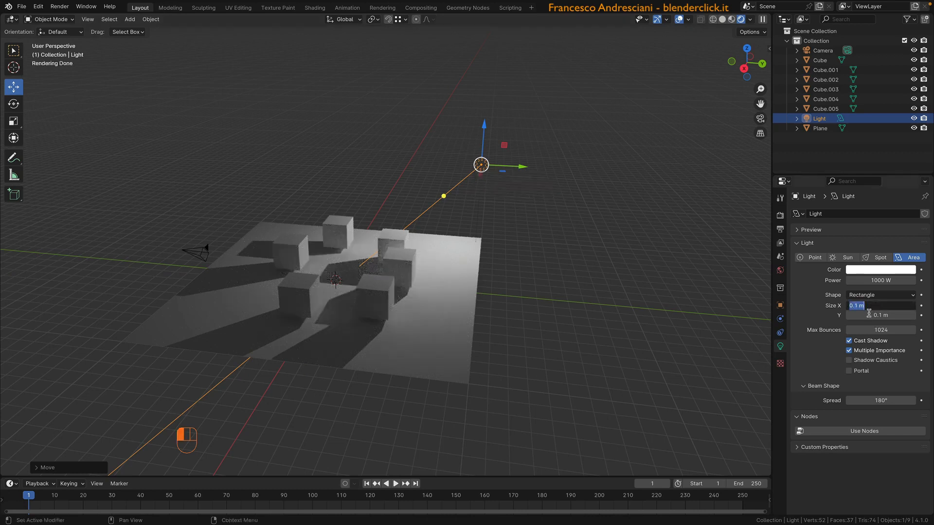
{"action": "type", "text": "1"}
{"action": "key", "text": "Return"}
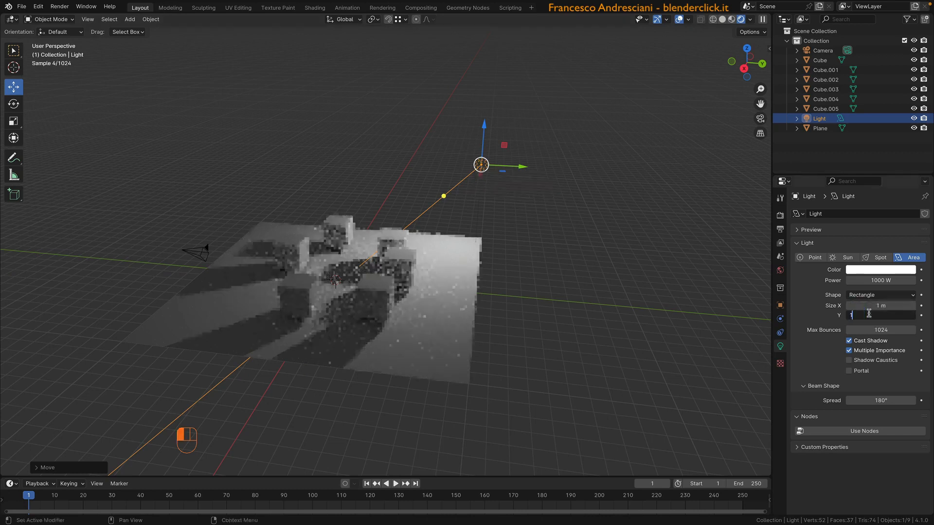
{"action": "scroll", "coordinate": [518, 165], "scroll_direction": "up", "scroll_amount": 2}
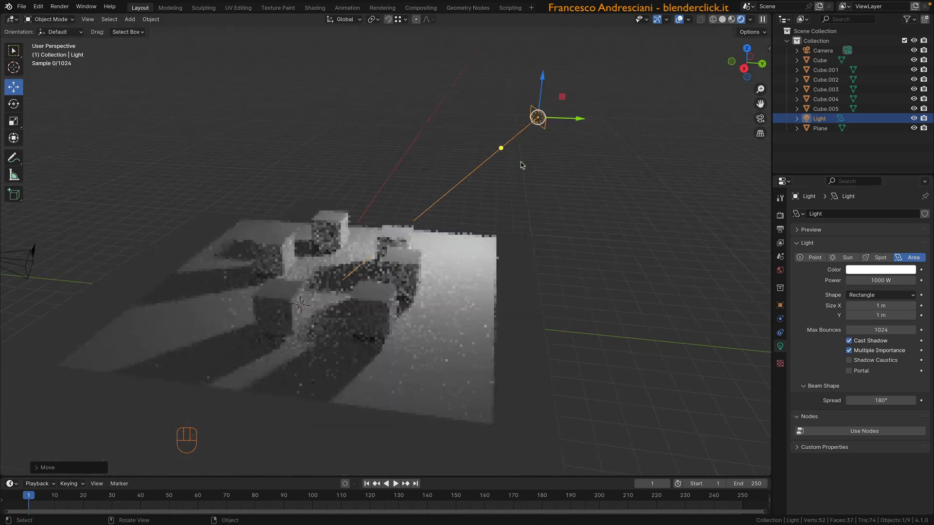
{"action": "left_click", "coordinate": [503, 107]}
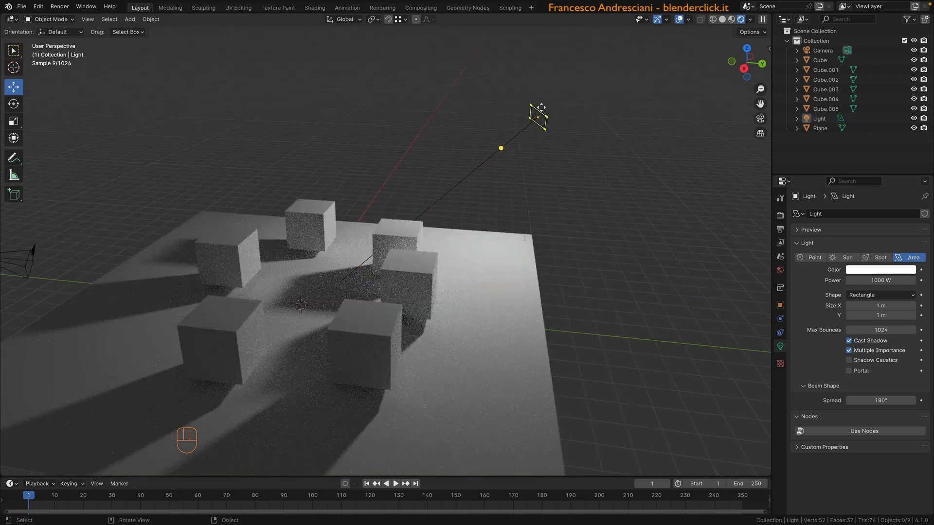
Select the area light and move it closer to the plane, nearer the front cubes
{"action": "left_click", "coordinate": [540, 116]}
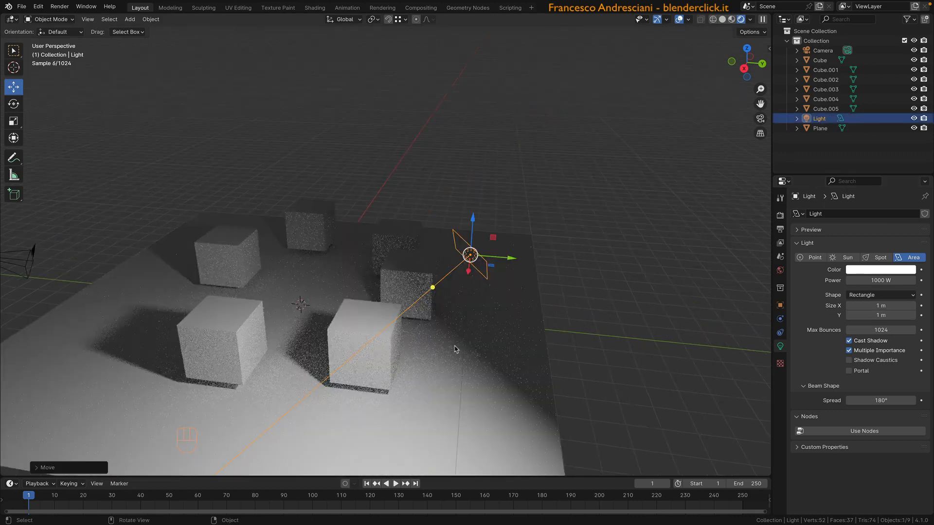
{"action": "middle_click_drag", "start_coordinate": [442, 358], "coordinate": [484, 298], "text": "shift"}
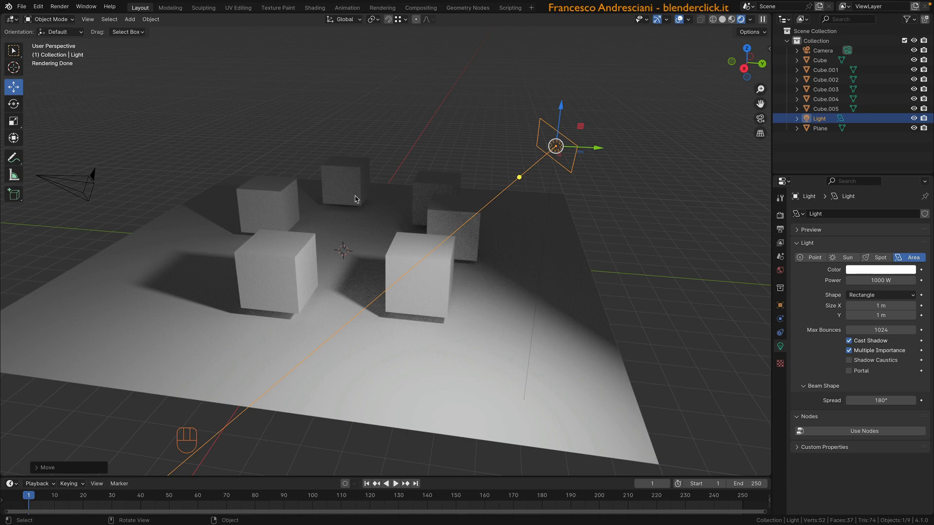
{"action": "middle_click_drag", "start_coordinate": [414, 223], "coordinate": [354, 240]}
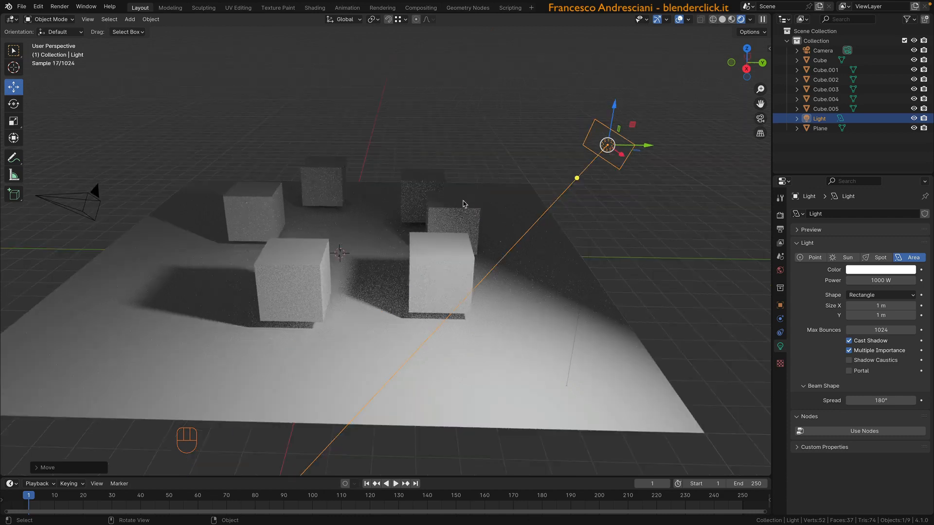
Add a point light in the middle of the cubes and raise it above the plane
{"action": "key", "text": "shift+a"}
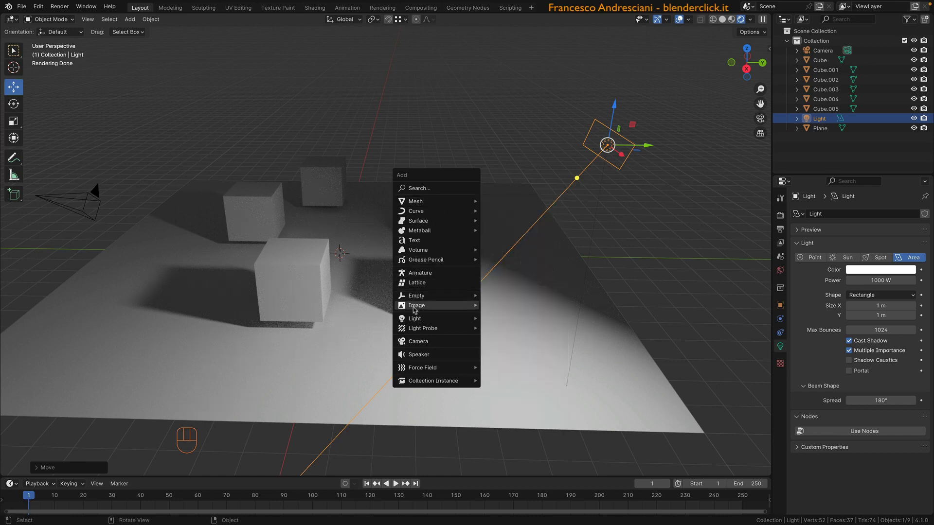
{"action": "mouse_move", "coordinate": [421, 318]}
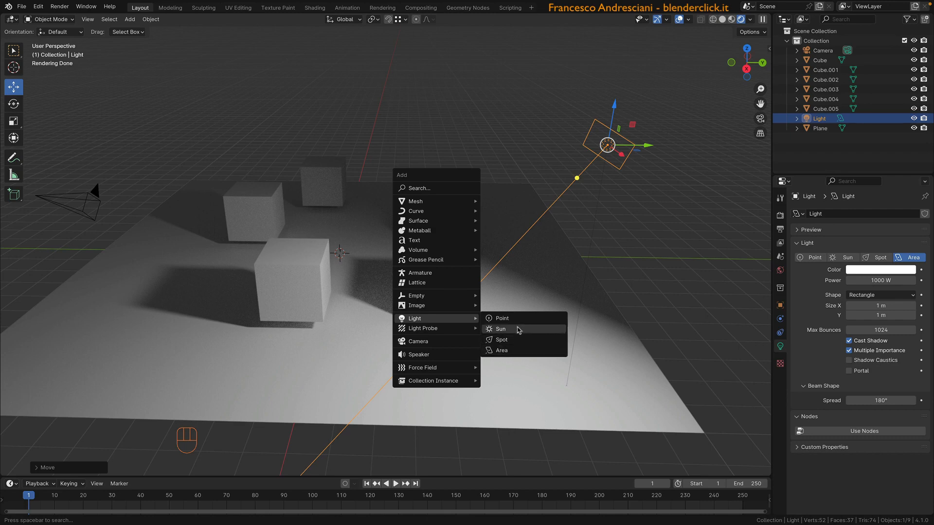
{"action": "left_click", "coordinate": [505, 320]}
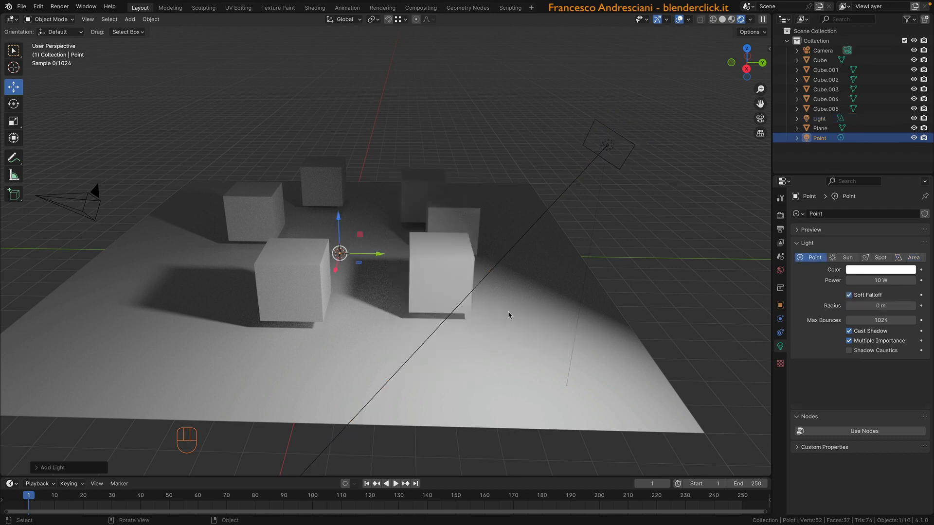
{"action": "left_click_drag", "start_coordinate": [339, 220], "coordinate": [337, 158]}
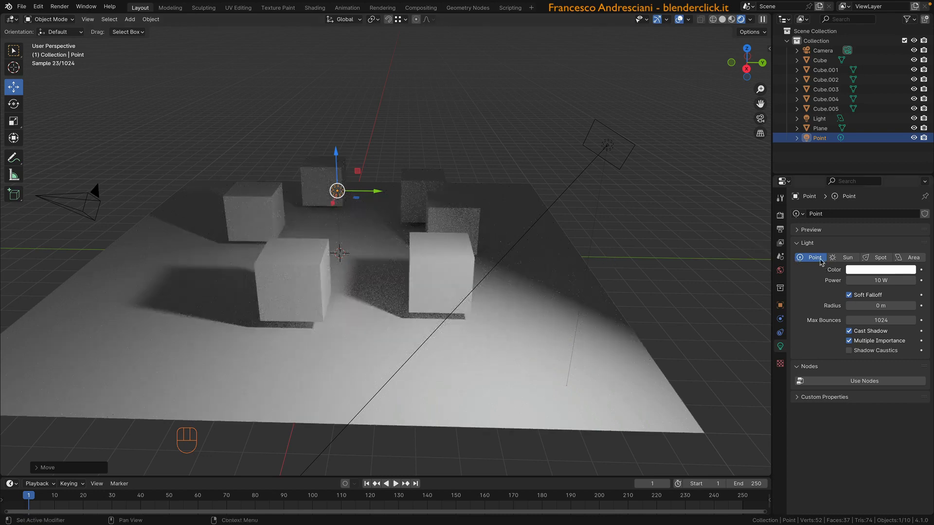
Set the point light's power to 100 W and its color to bright green
{"action": "left_click", "coordinate": [881, 280]}
{"action": "type", "text": "100"}
{"action": "key", "text": "Return"}
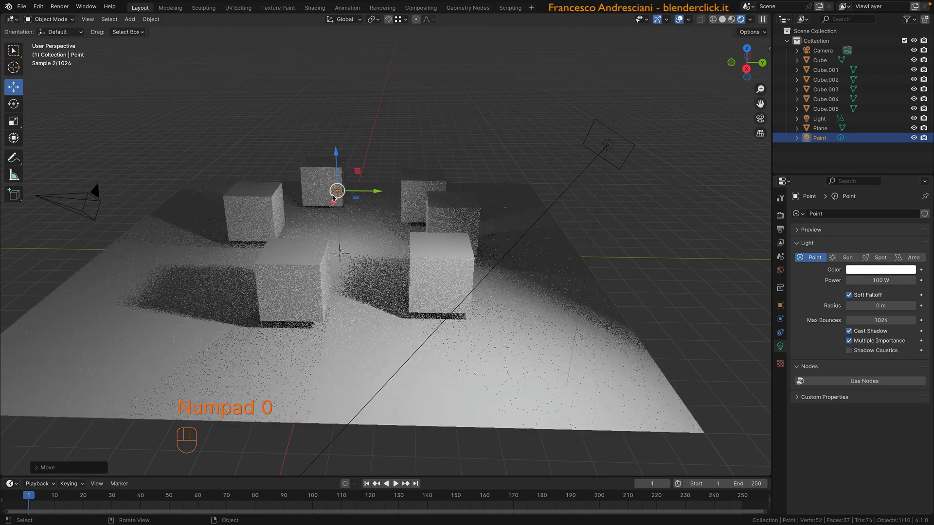
{"action": "left_click", "coordinate": [876, 269]}
{"action": "left_click_drag", "start_coordinate": [841, 161], "coordinate": [826, 151]}
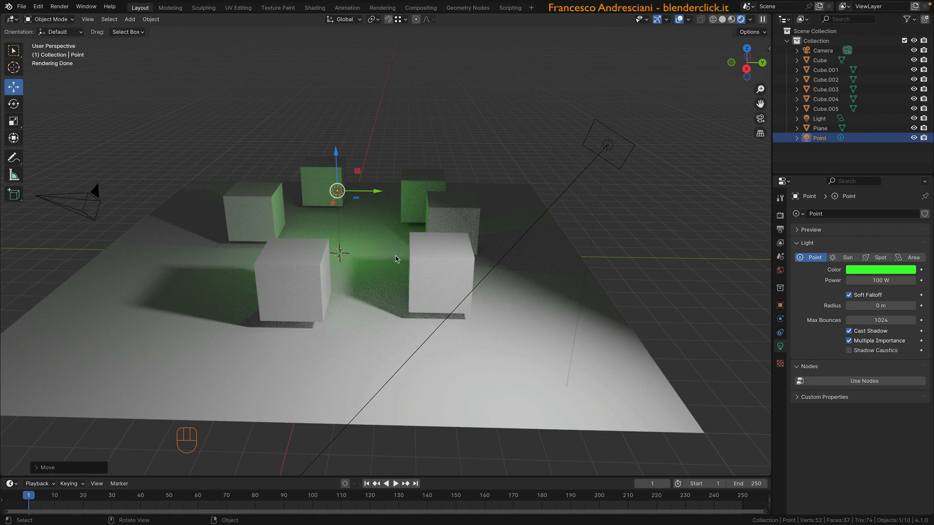
Delete both the point light and the area light from the scene
{"action": "key", "text": "shift"}
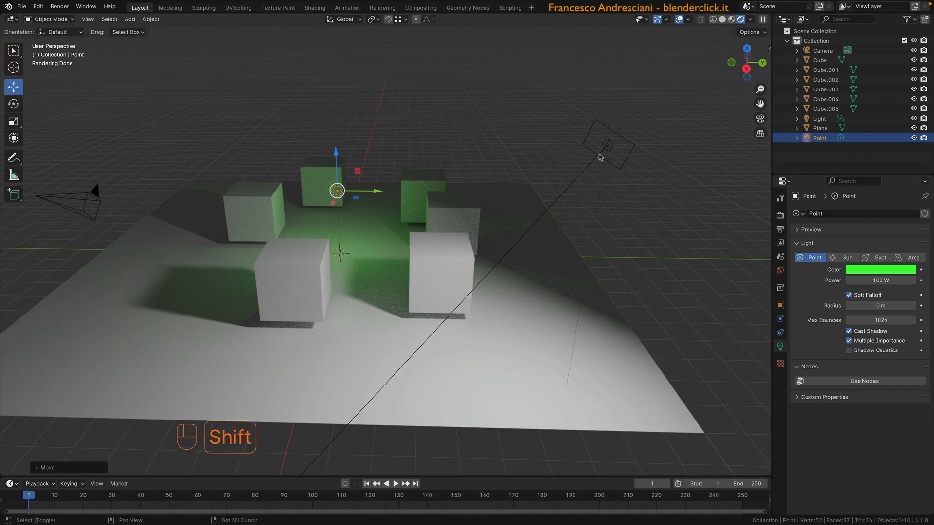
{"action": "key", "text": "x"}
{"action": "left_click", "coordinate": [440, 144]}
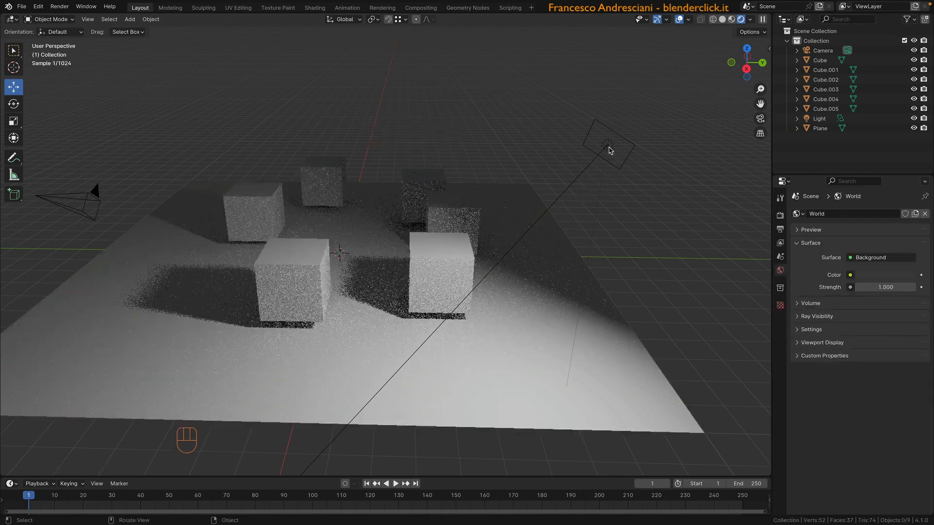
{"action": "left_click", "coordinate": [607, 145]}
{"action": "key", "text": "x"}
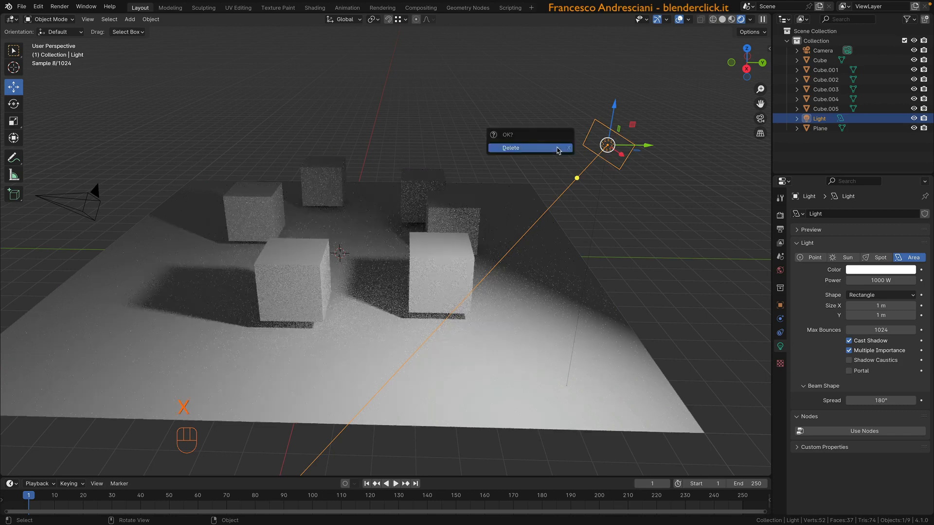
{"action": "left_click", "coordinate": [557, 149]}
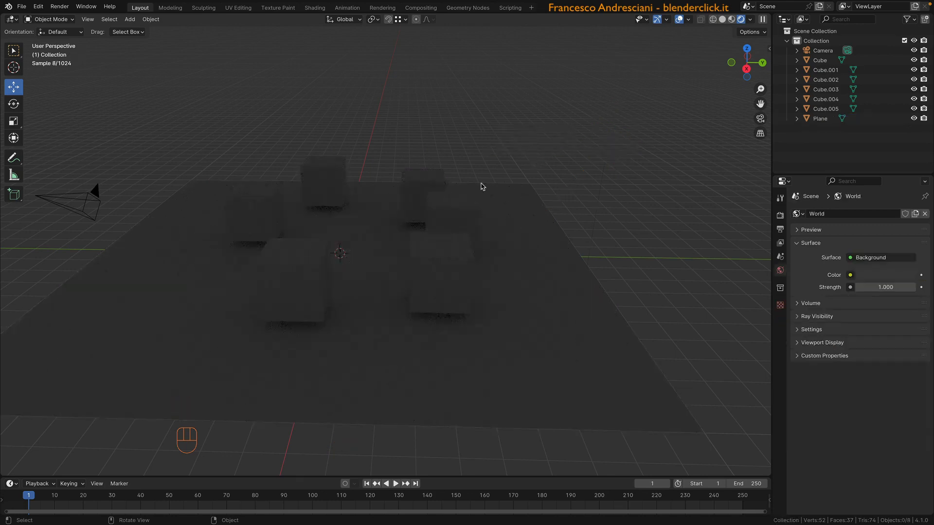
Brighten the world background color to pure white by raising its value to 1.000
{"action": "middle_click_drag", "start_coordinate": [290, 250], "coordinate": [337, 259], "text": "shift"}
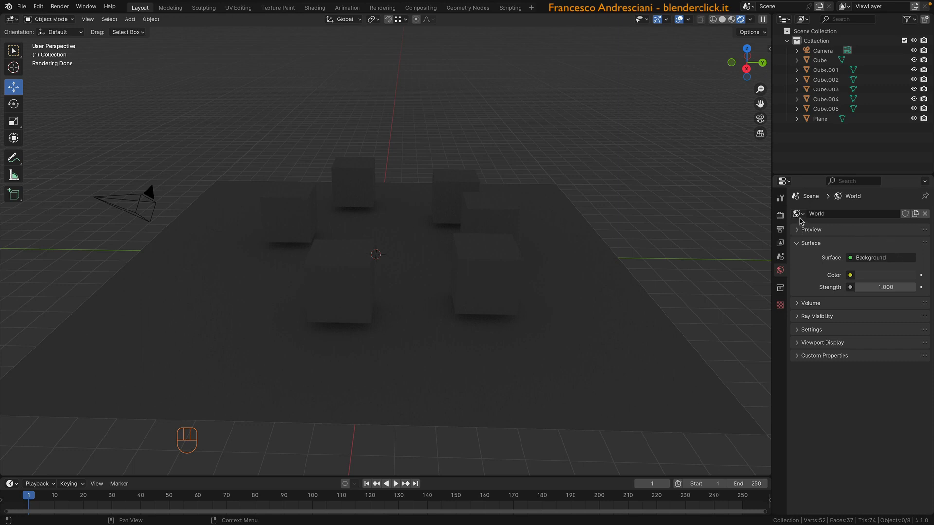
{"action": "double_click", "coordinate": [835, 215]}
{"action": "key", "text": "Return"}
{"action": "left_click", "coordinate": [871, 276]}
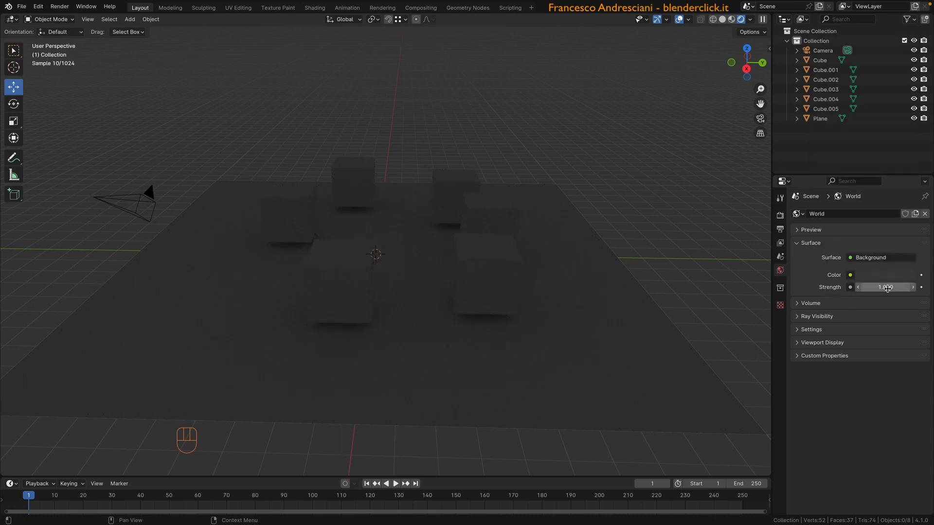
{"action": "left_click", "coordinate": [871, 278]}
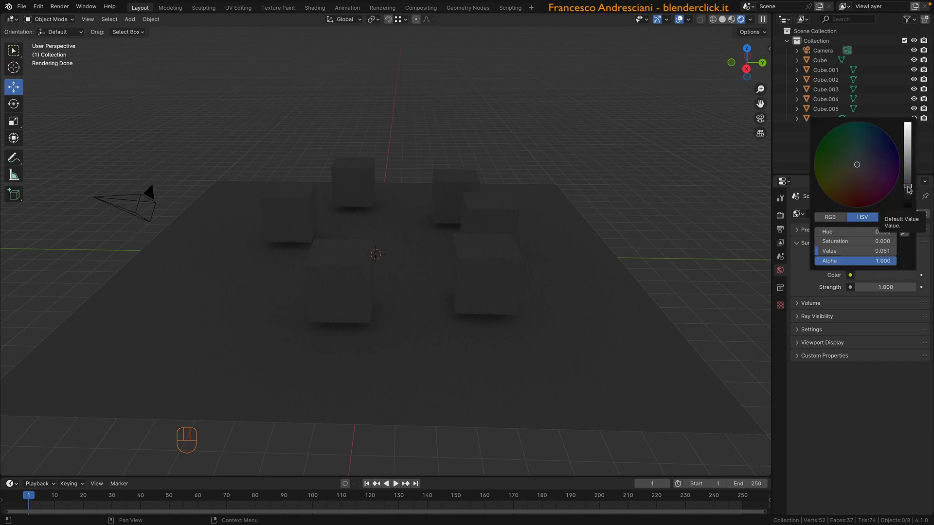
{"action": "left_click_drag", "start_coordinate": [908, 187], "coordinate": [902, 124]}
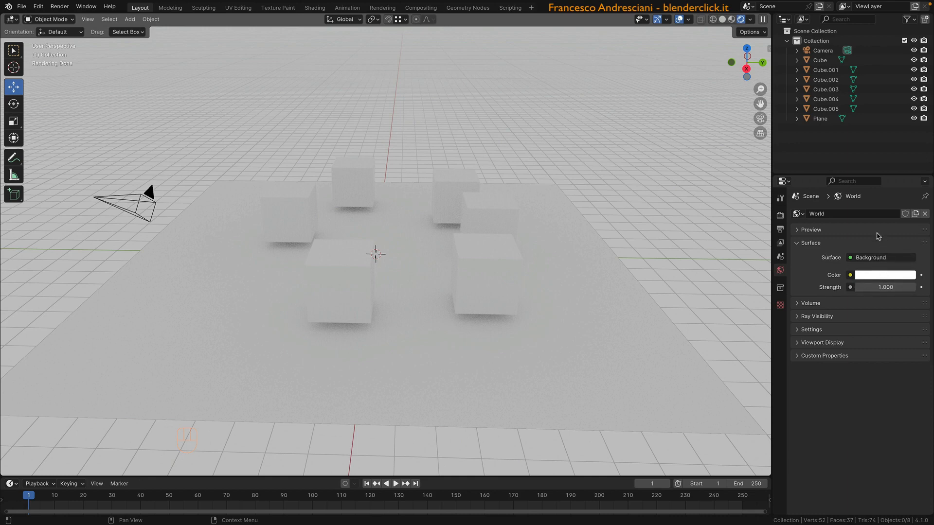
Try yellow and blue tints for the world background, ending on green with hue 0.334 and saturation 0.952
{"action": "left_click", "coordinate": [872, 276]}
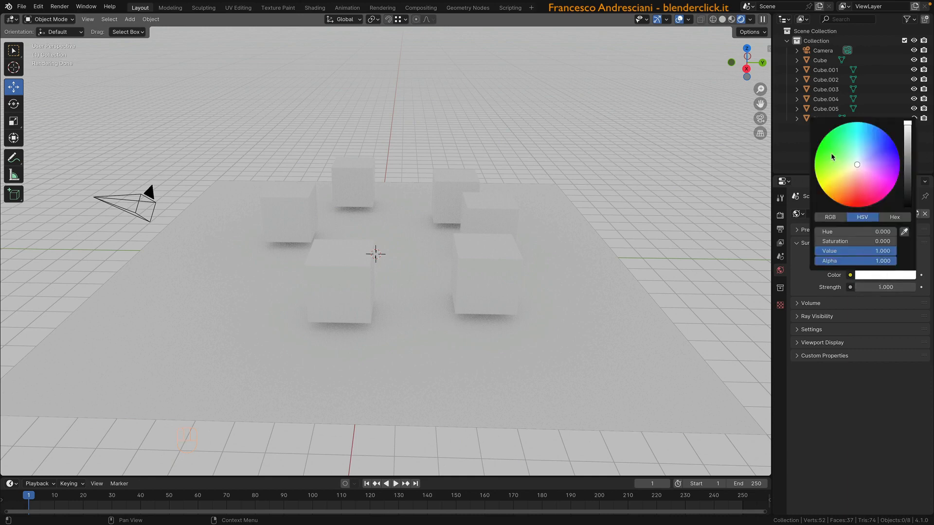
{"action": "left_click", "coordinate": [831, 154]}
{"action": "left_click", "coordinate": [845, 176]}
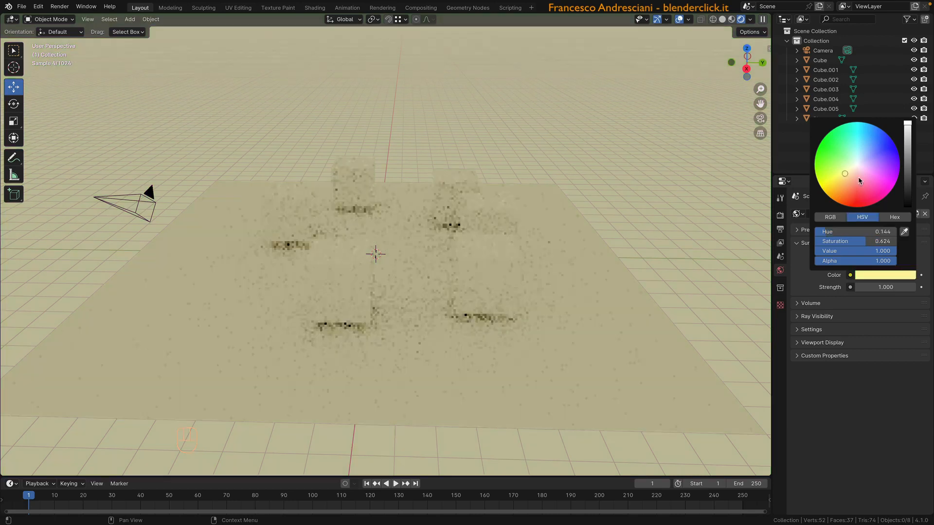
{"action": "left_click", "coordinate": [872, 137]}
{"action": "left_click", "coordinate": [831, 149]}
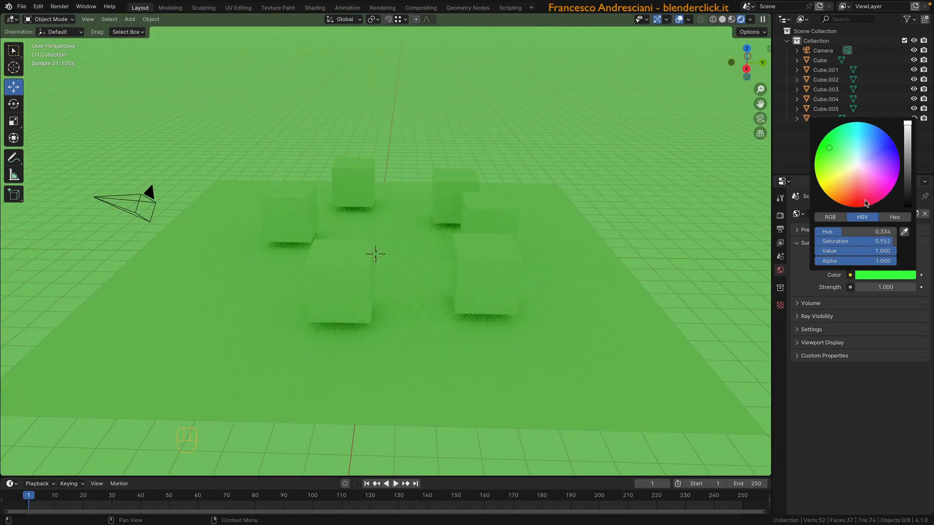
Examine the world background's strength setting and open the list of available surface shaders
{"action": "left_click", "coordinate": [874, 289]}
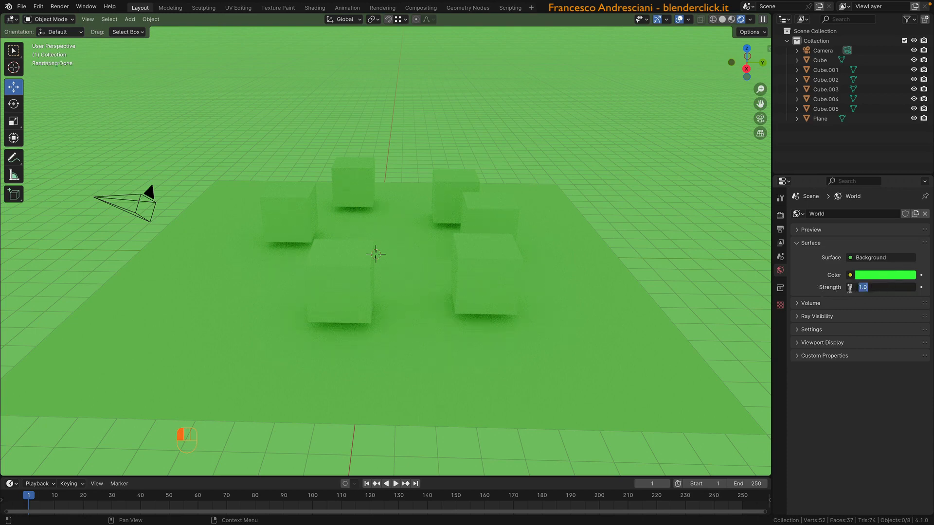
{"action": "key", "text": "Return"}
{"action": "left_click", "coordinate": [871, 257]}
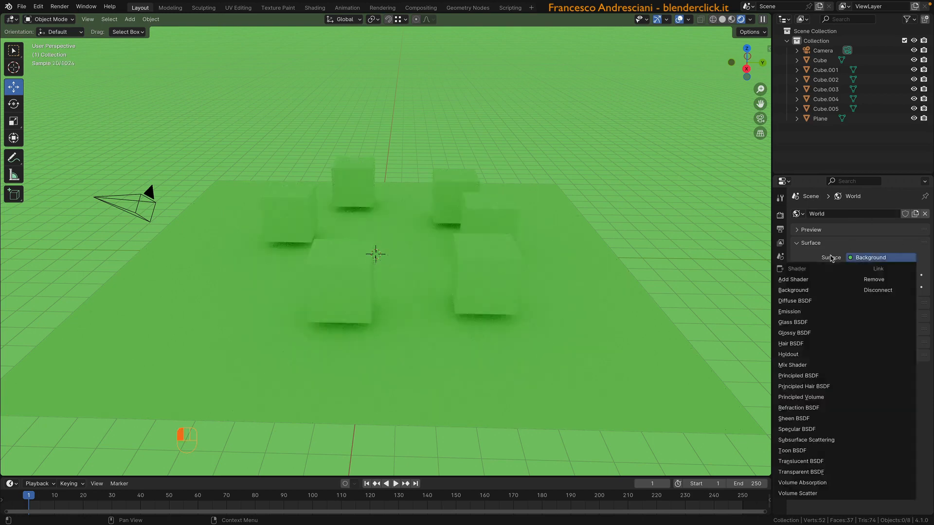
{"action": "left_click", "coordinate": [893, 258]}
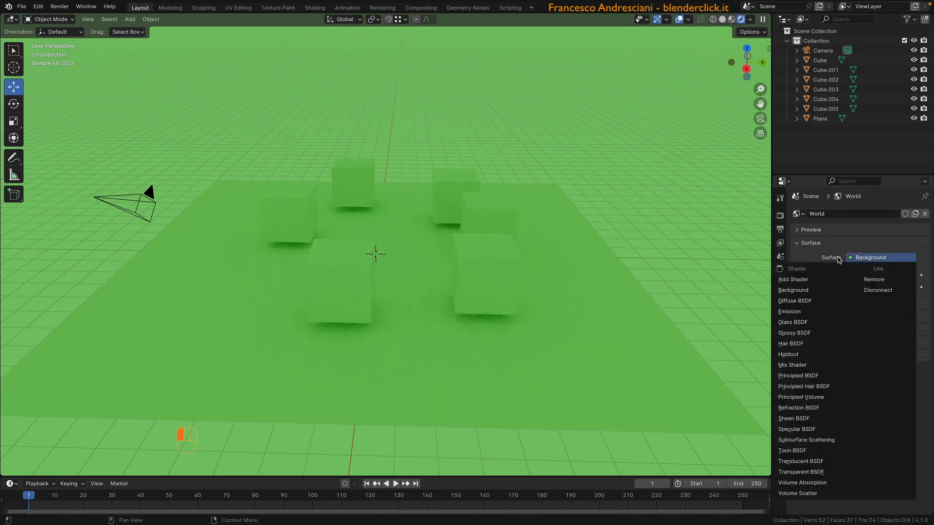